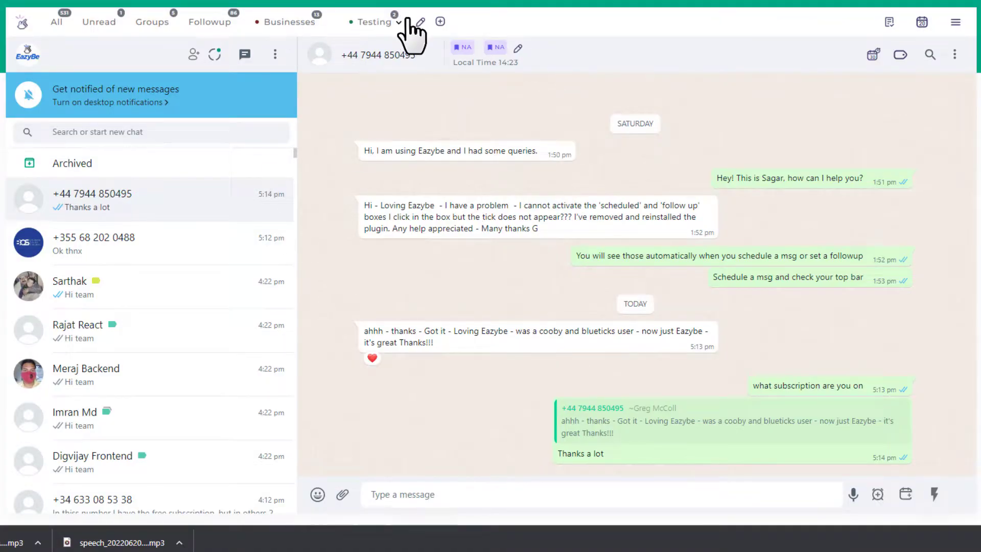
pyautogui.click(157, 33)
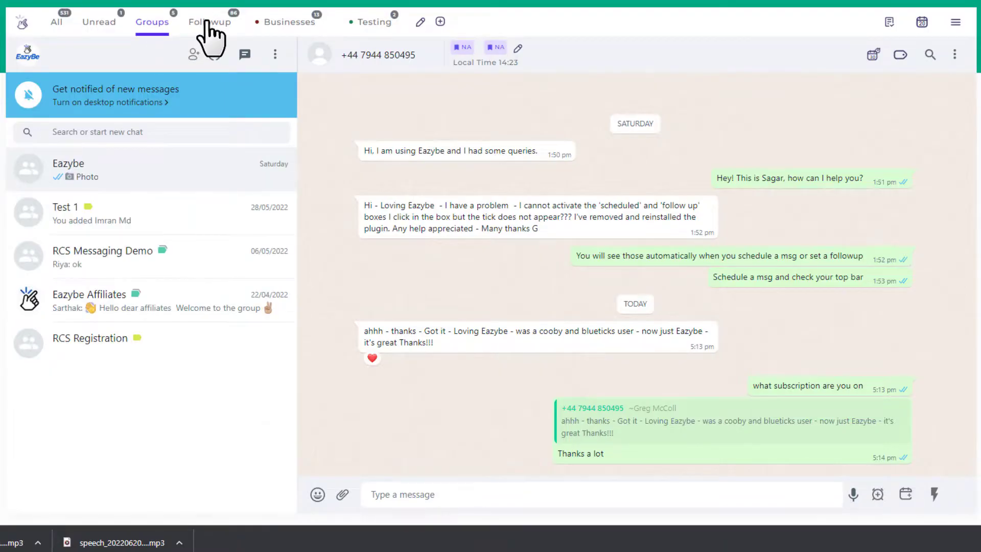
pyautogui.click(209, 23)
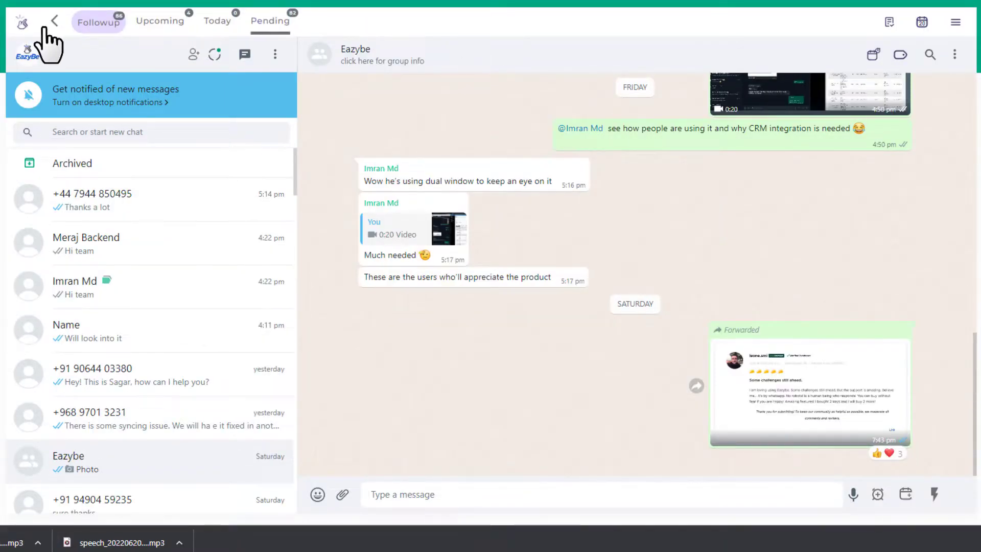
pyautogui.click(55, 24)
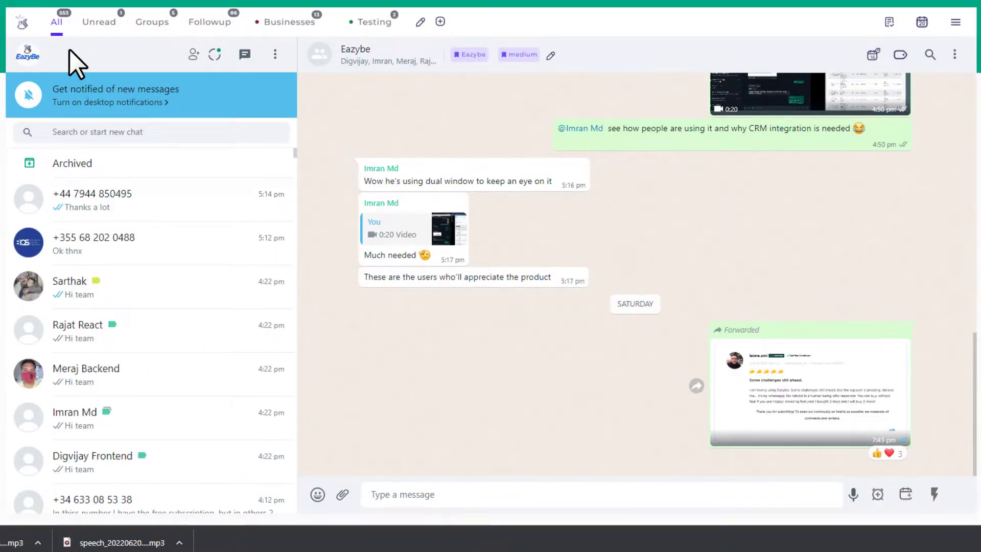
pyautogui.click(93, 219)
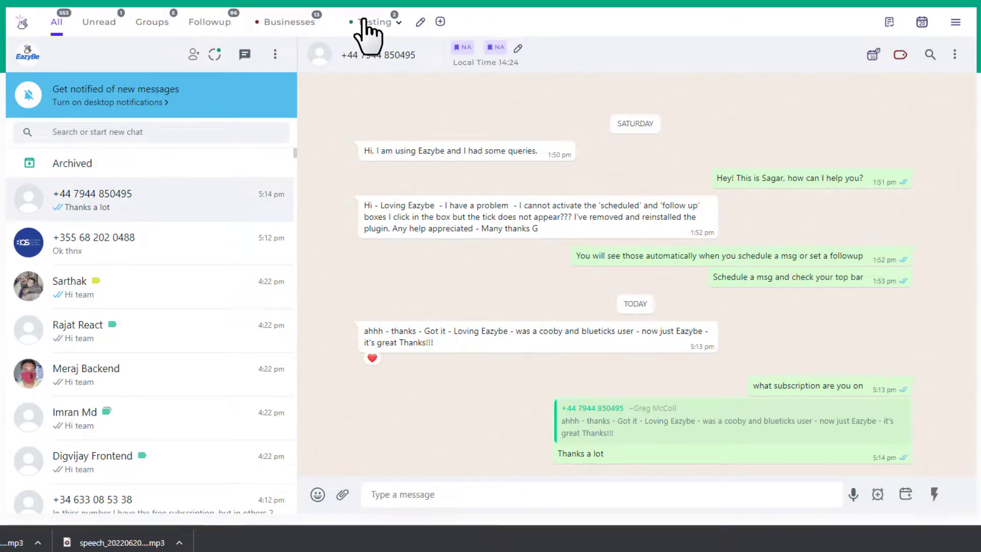
# Create and save a new chat label named 'Team'
pyautogui.click(441, 22)
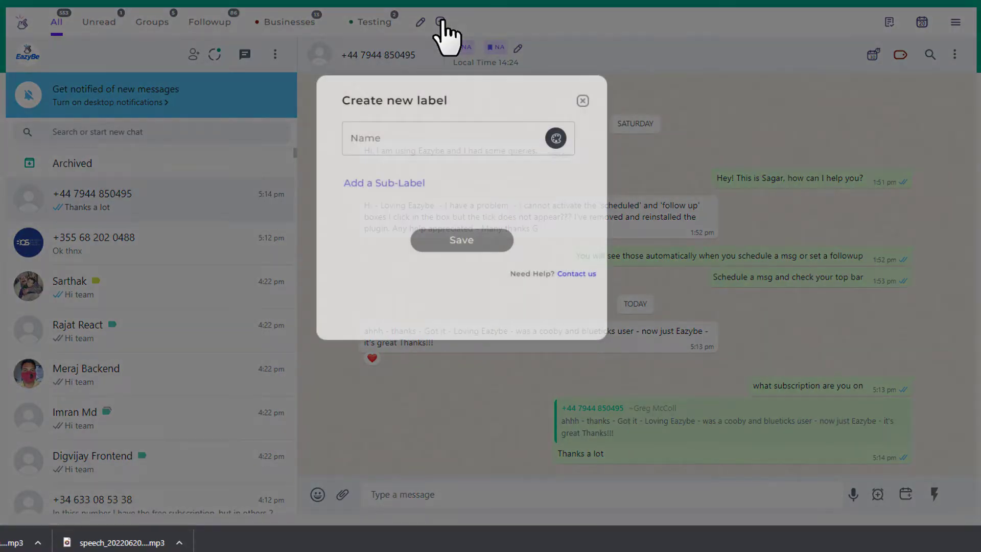
pyautogui.click(421, 142)
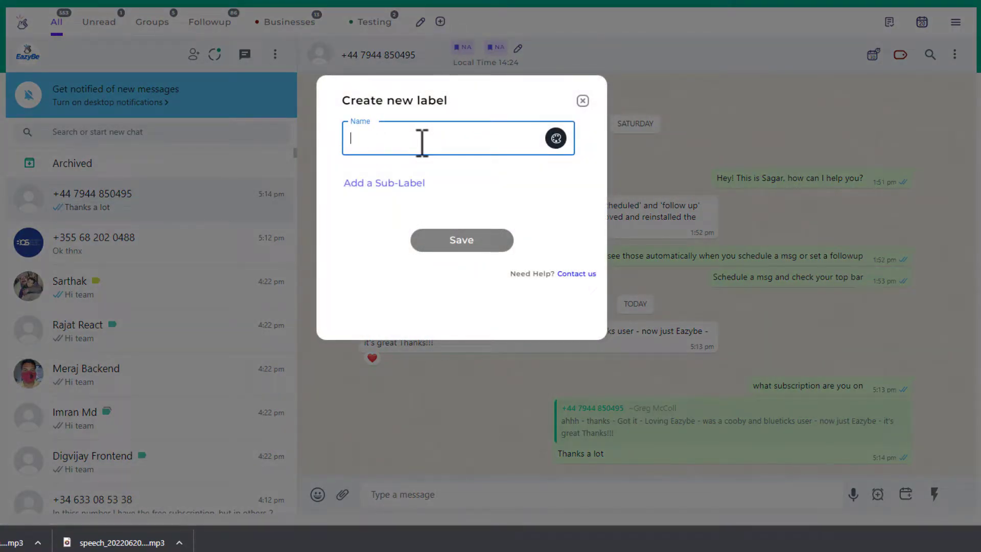
pyautogui.write('Team')
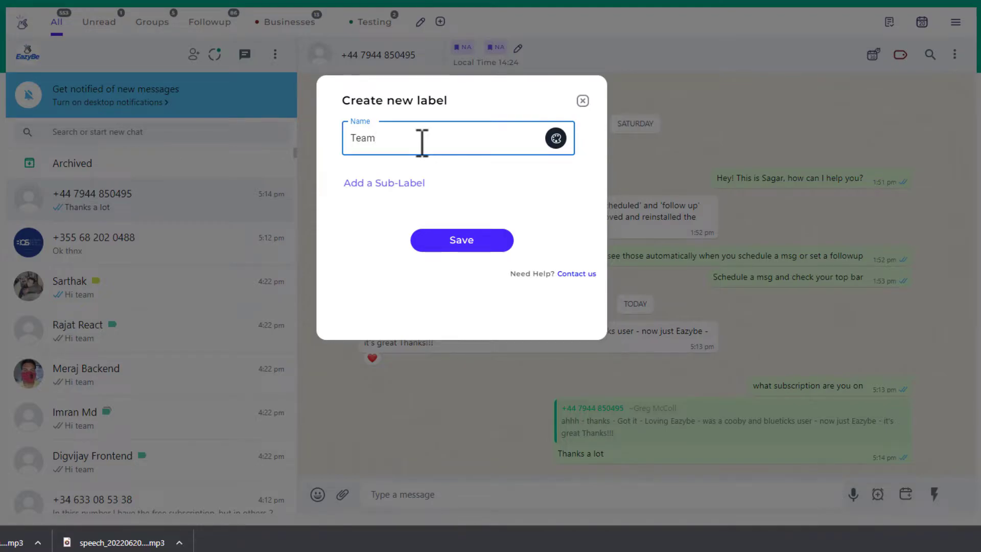
pyautogui.click(447, 237)
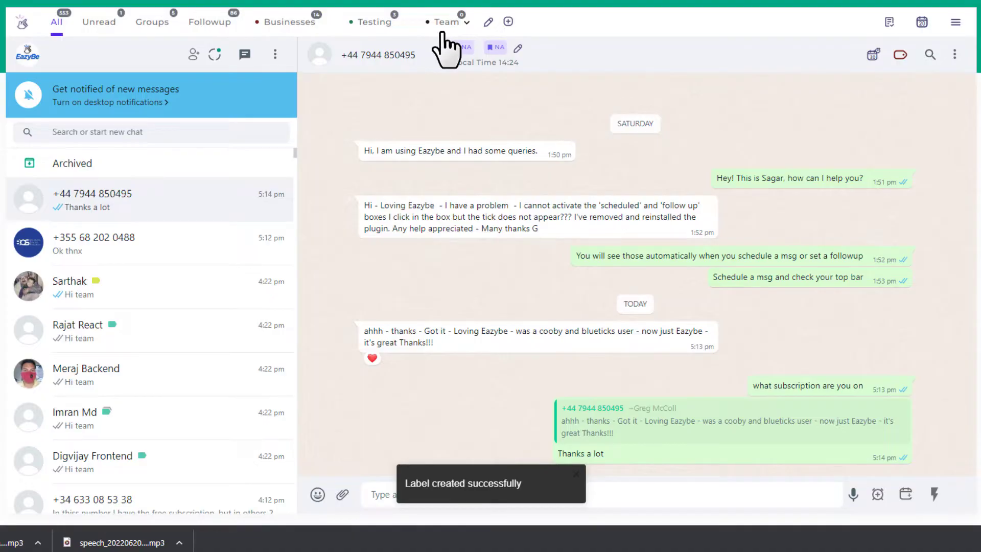
pyautogui.moveTo(447, 21)
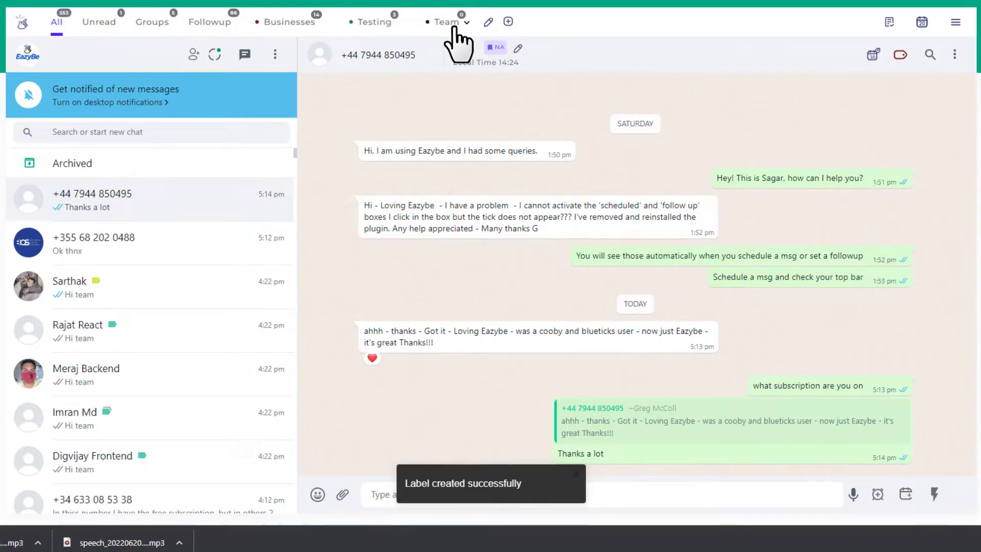
# Move Team above Testing and Businesses in the Edit labels list
pyautogui.click(452, 29)
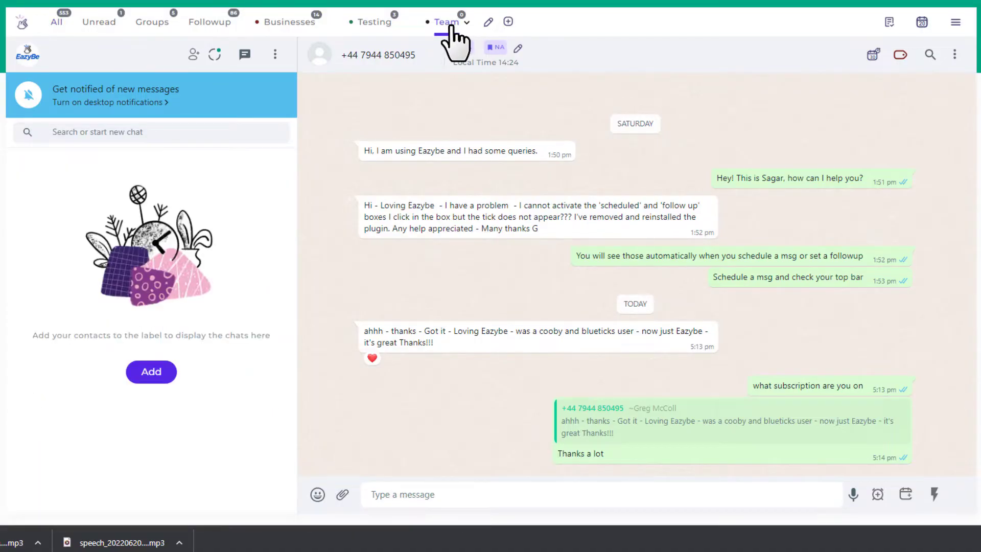
pyautogui.click(488, 23)
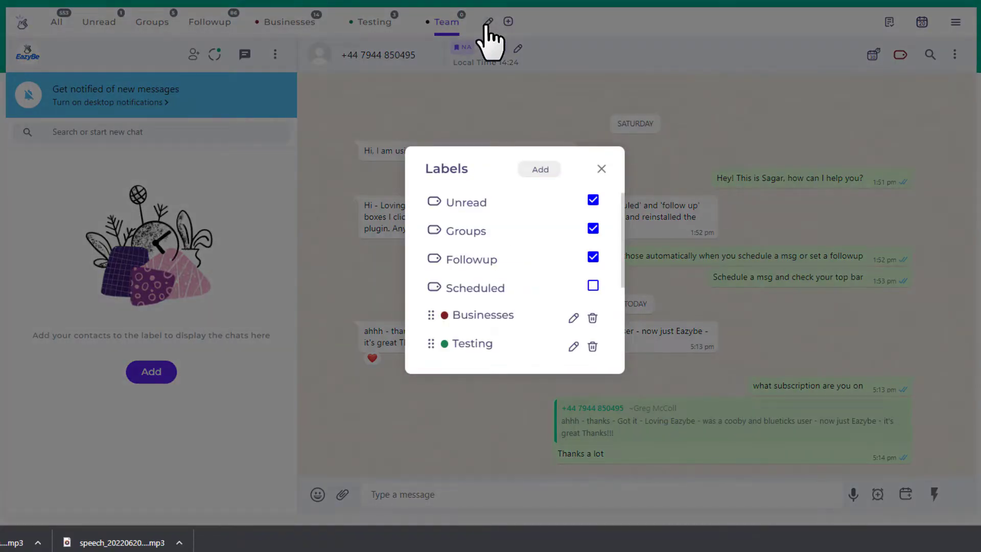
pyautogui.scroll(-1, 476, 270)
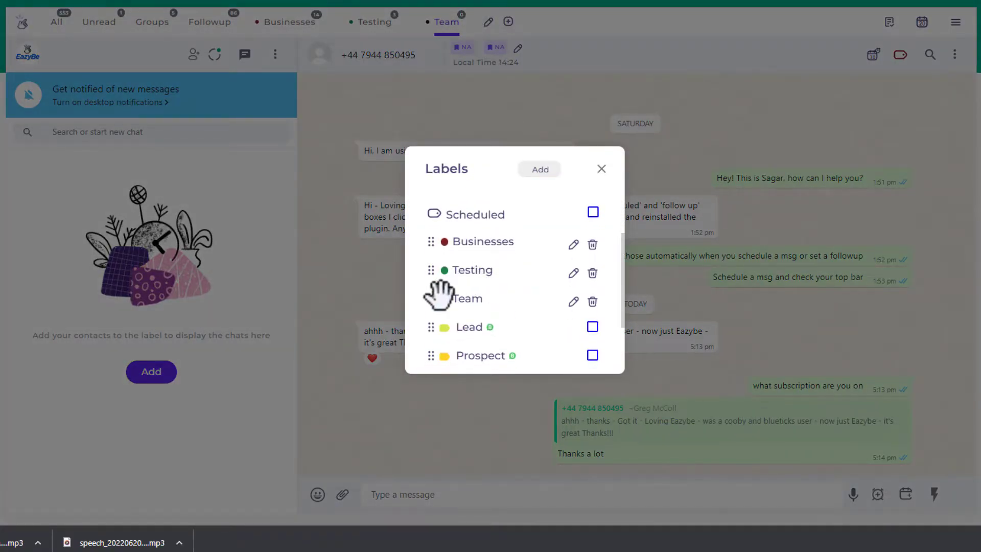
pyautogui.moveTo(433, 295)
pyautogui.mouseDown()
pyautogui.moveTo(434, 242)
pyautogui.moveTo(430, 300)
pyautogui.mouseUp()
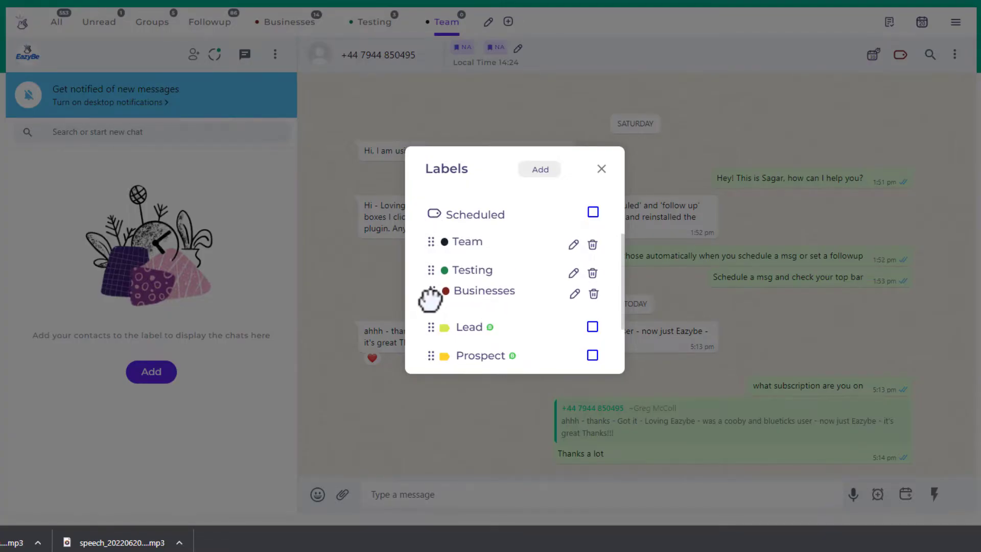
pyautogui.click(601, 169)
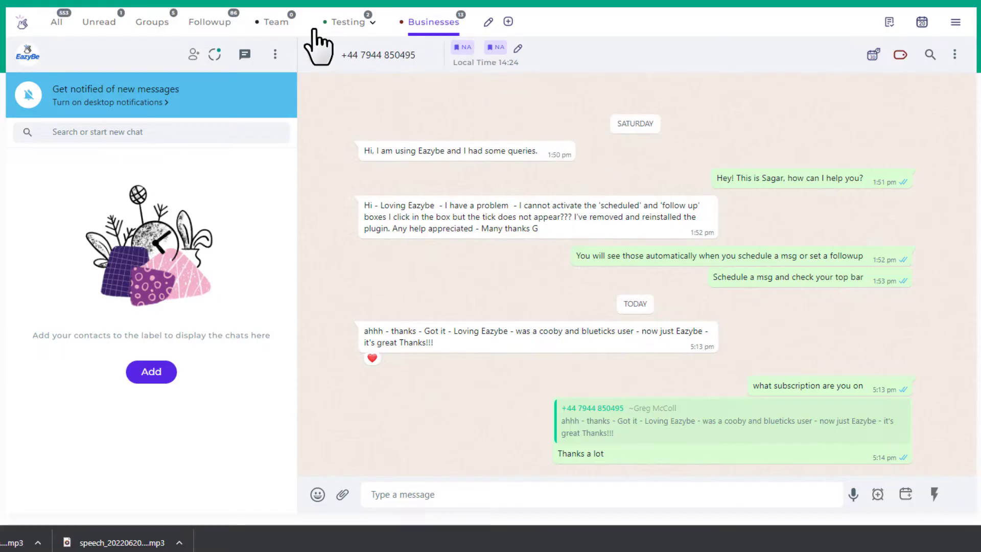
# Open Add contacts to label for Team and look over its Groups and Upload options
pyautogui.rightClick(297, 28)
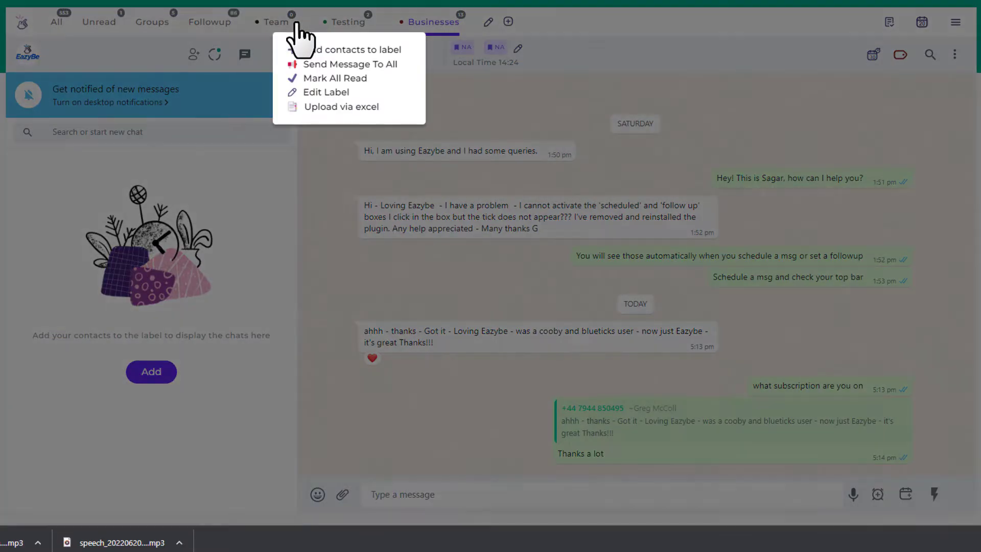
pyautogui.click(328, 50)
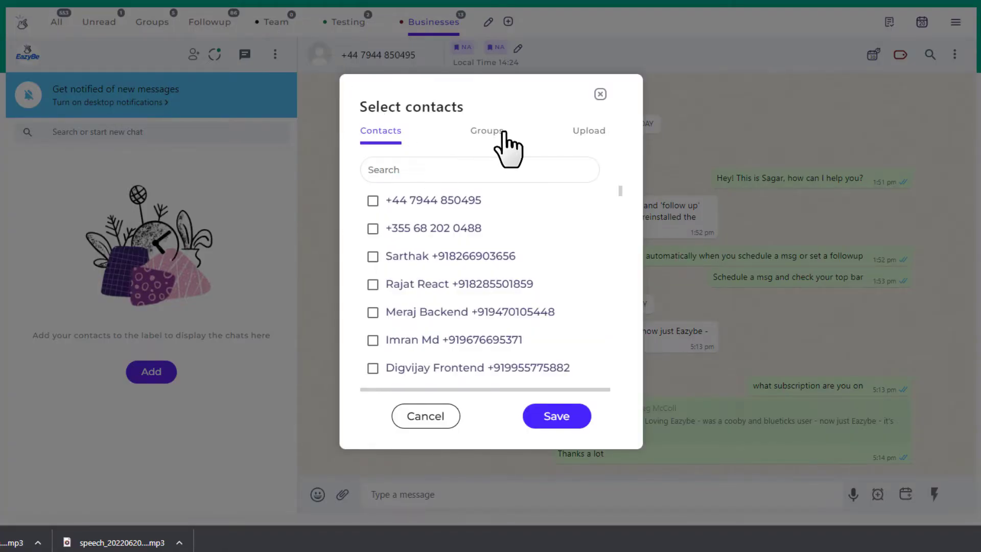
pyautogui.click(490, 131)
pyautogui.click(592, 132)
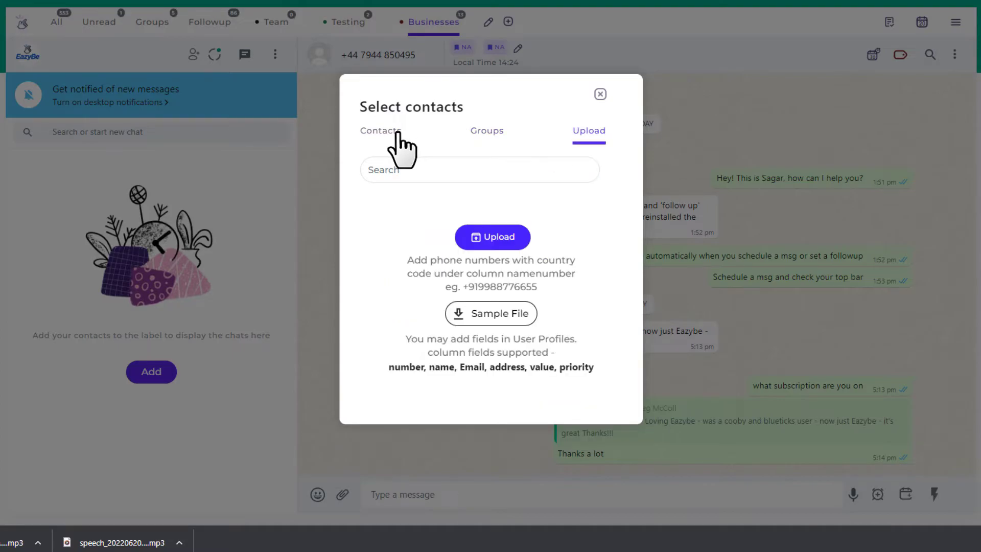
pyautogui.click(383, 133)
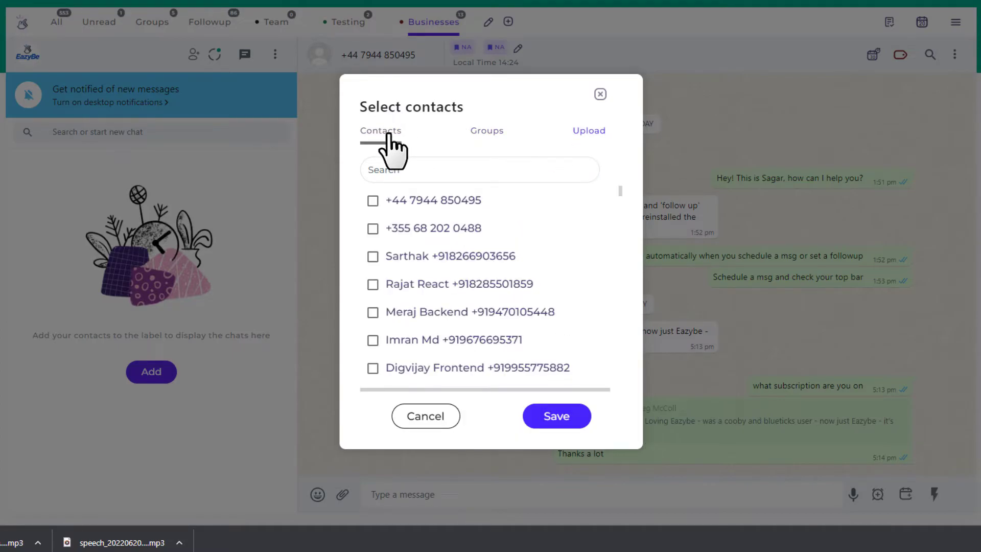
pyautogui.click(414, 170)
pyautogui.write('dig')
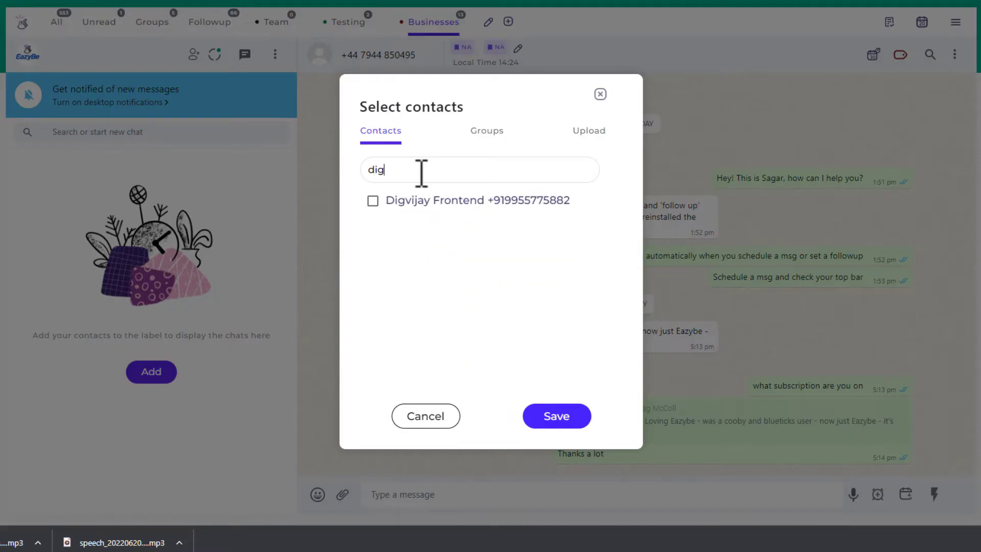
pyautogui.click(374, 202)
pyautogui.doubleClick(412, 173)
pyautogui.press('BackSpace')
pyautogui.write('imran')
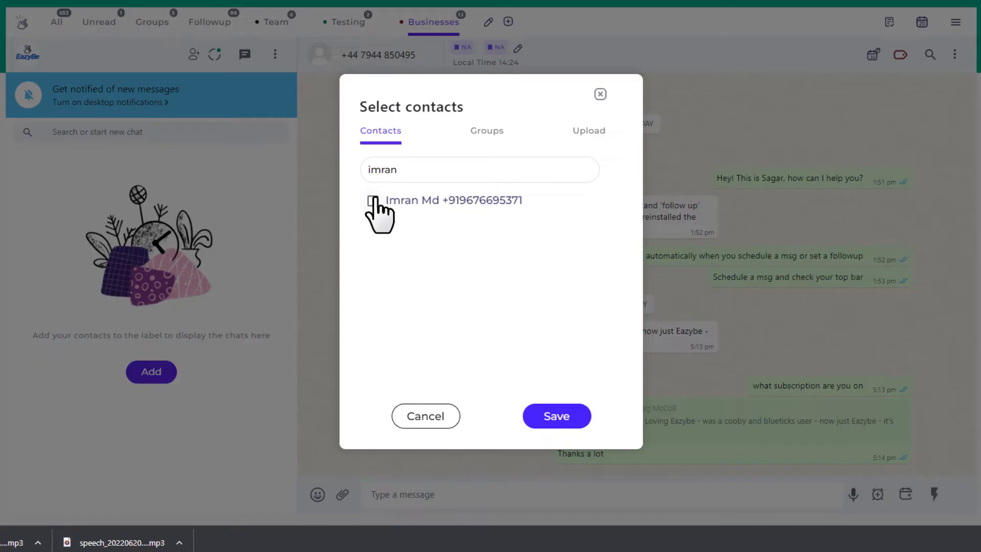
pyautogui.click(374, 202)
pyautogui.click(536, 419)
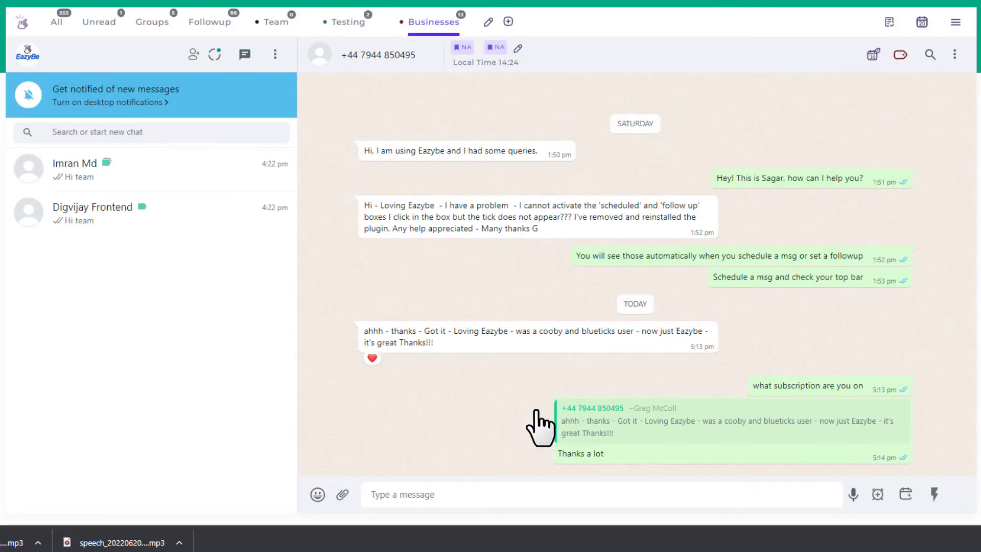
pyautogui.moveTo(153, 168)
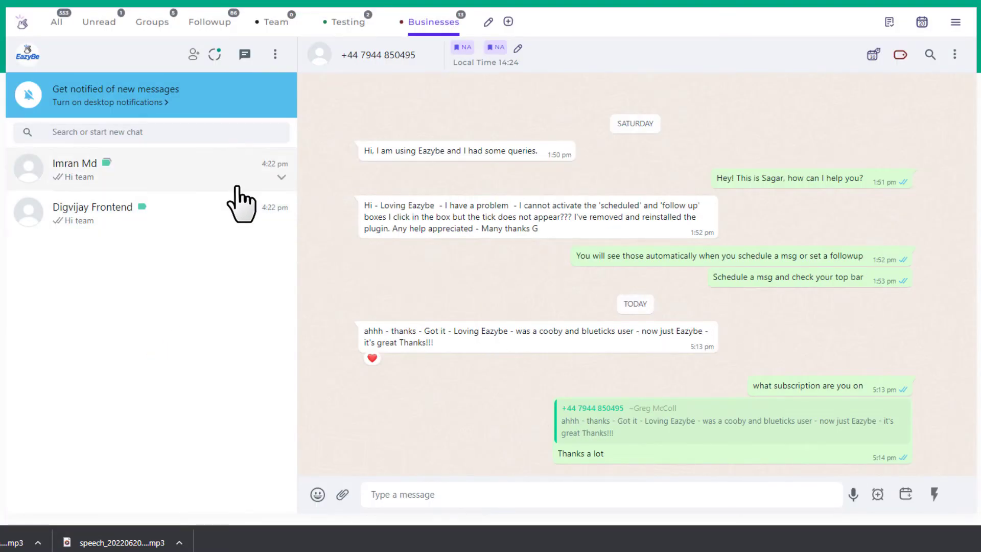
pyautogui.click(239, 172)
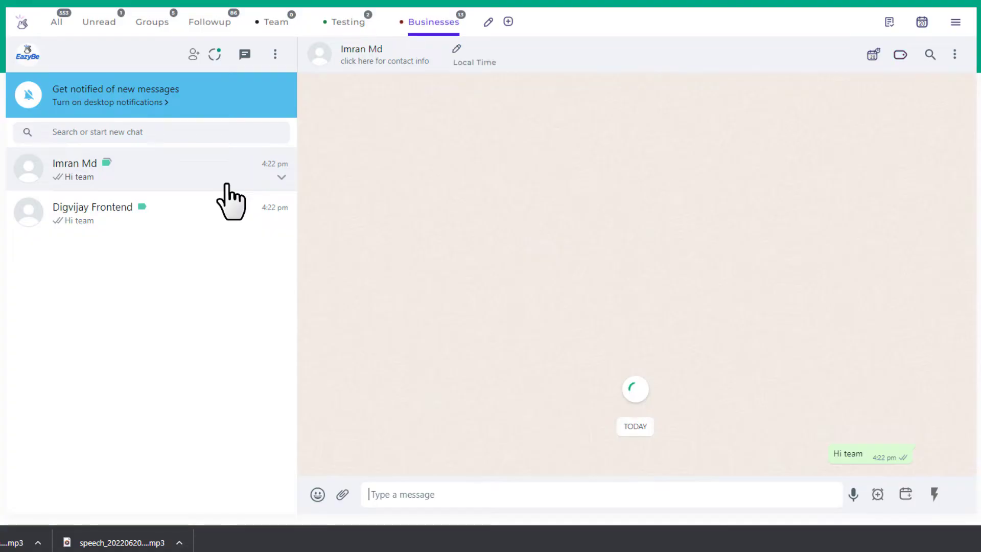
pyautogui.click(899, 54)
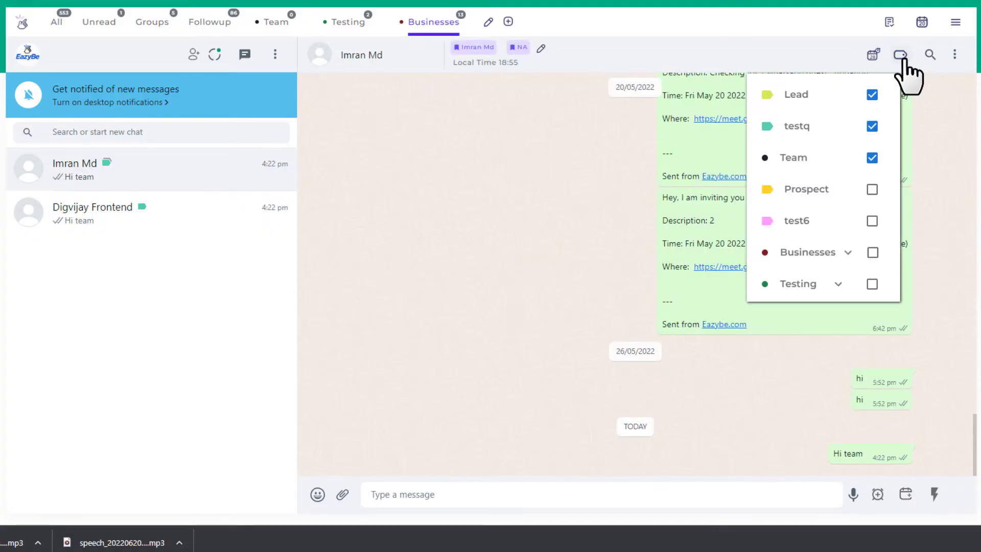
pyautogui.click(873, 158)
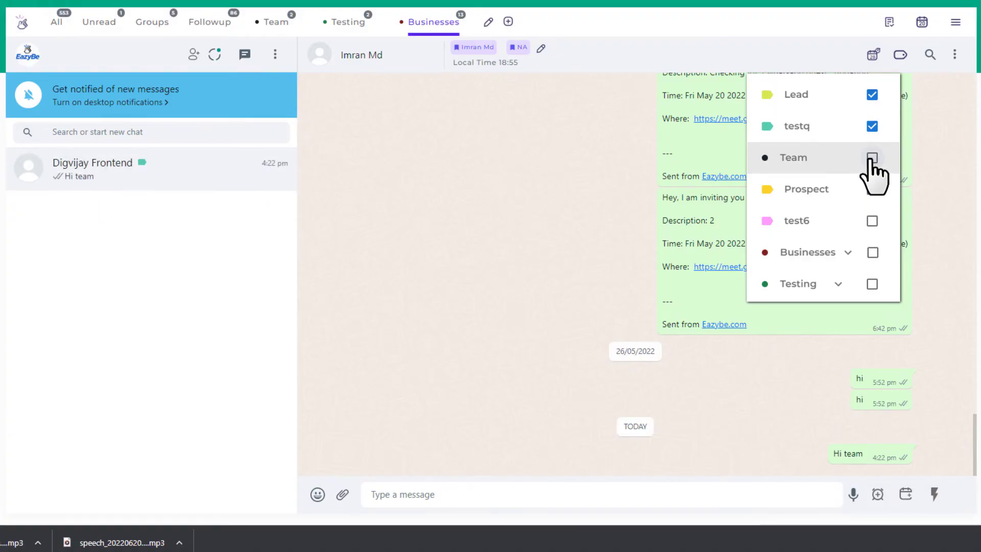